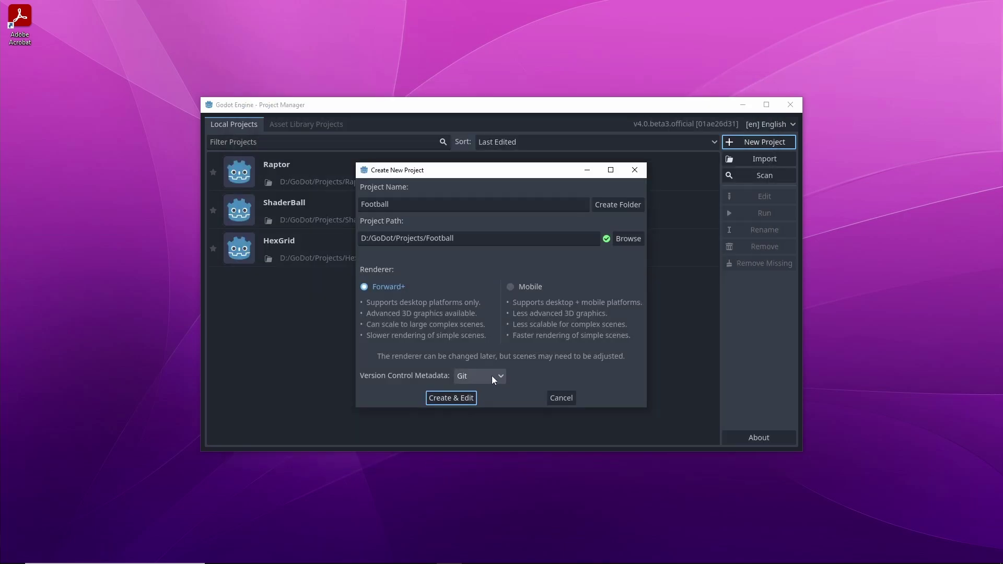
Choose the Mobile renderer and create the Football project, opening it in the editor.
left_click(512, 287)
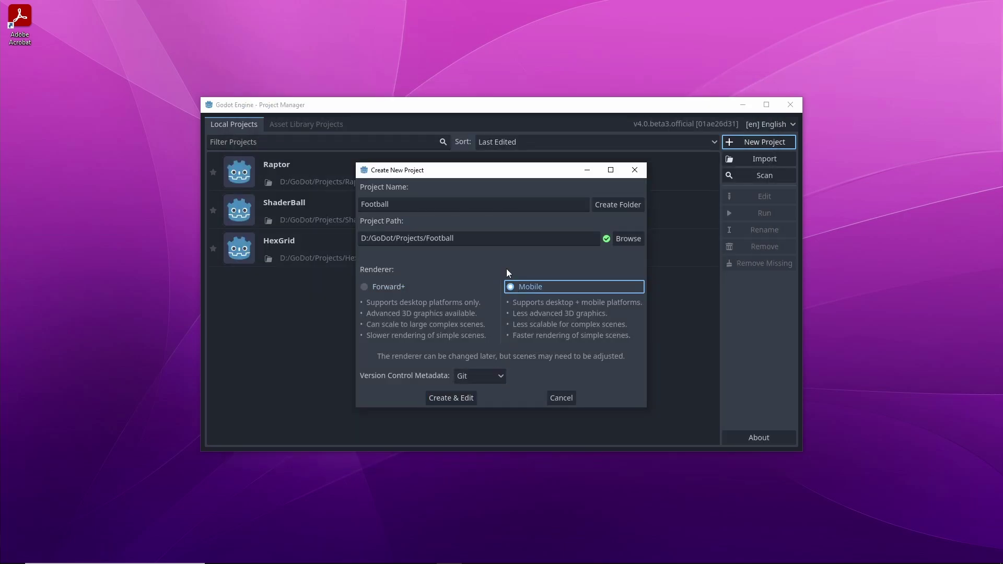
left_click(460, 400)
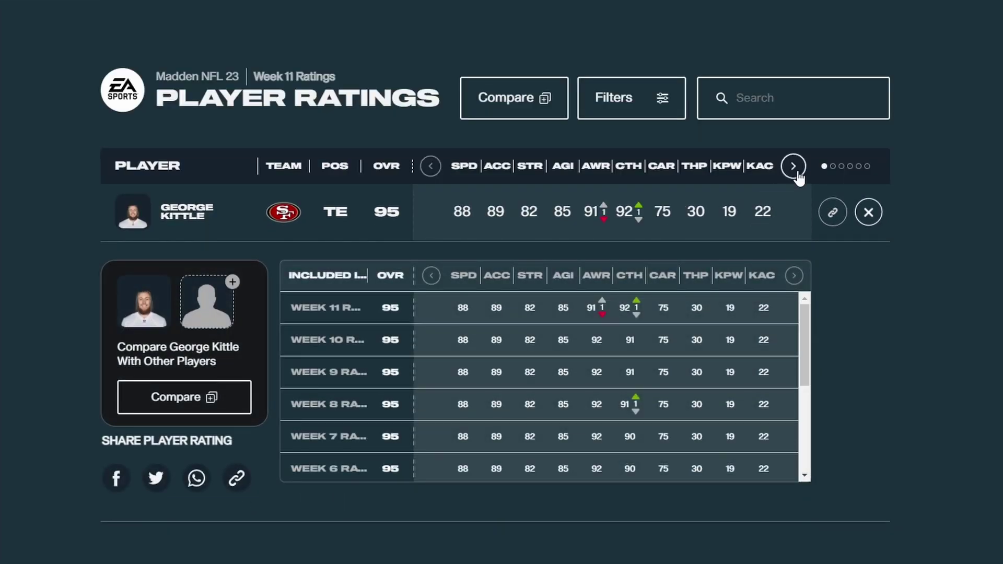
Page forward twice through the Madden player rating columns.
left_click(794, 167)
left_click(794, 167)
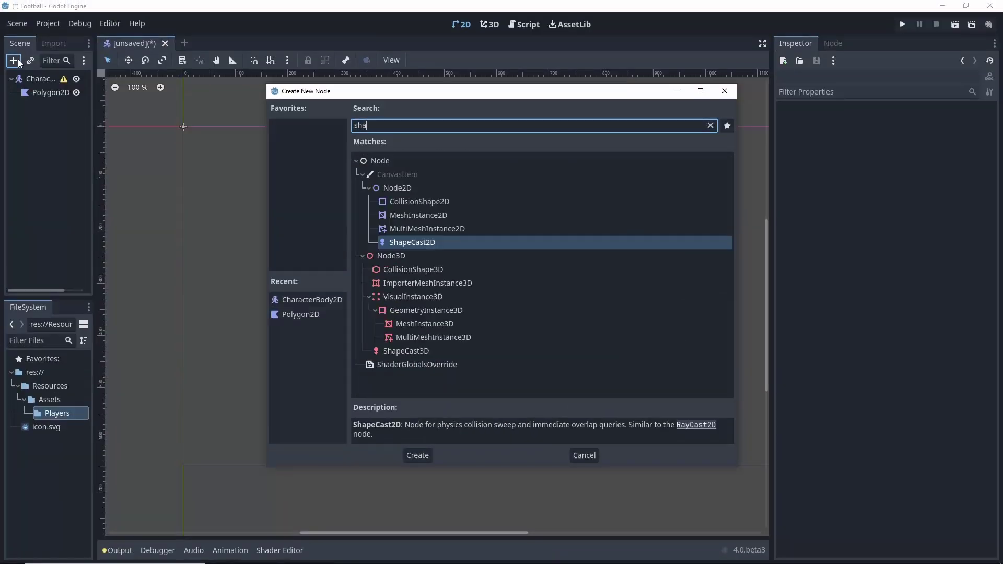
Add a CollisionShape2D to the player and give it a new CircleShape2D.
type("ape")
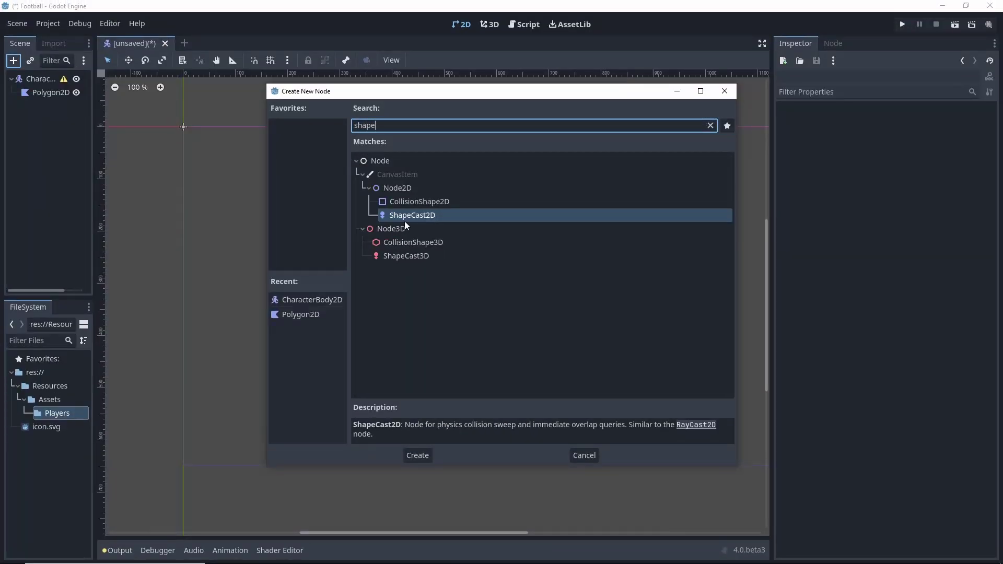
double_click(404, 203)
left_click(941, 122)
left_click(925, 152)
Centre the view on the player and select its Polygon2D to inspect its properties.
key("f")
left_click(51, 92)
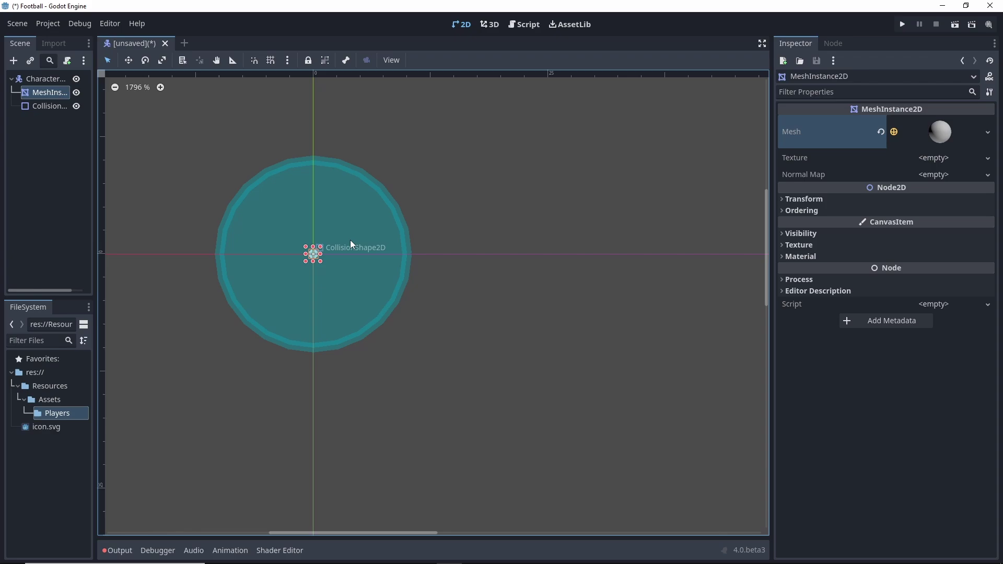
scroll(350, 240, "up", 2)
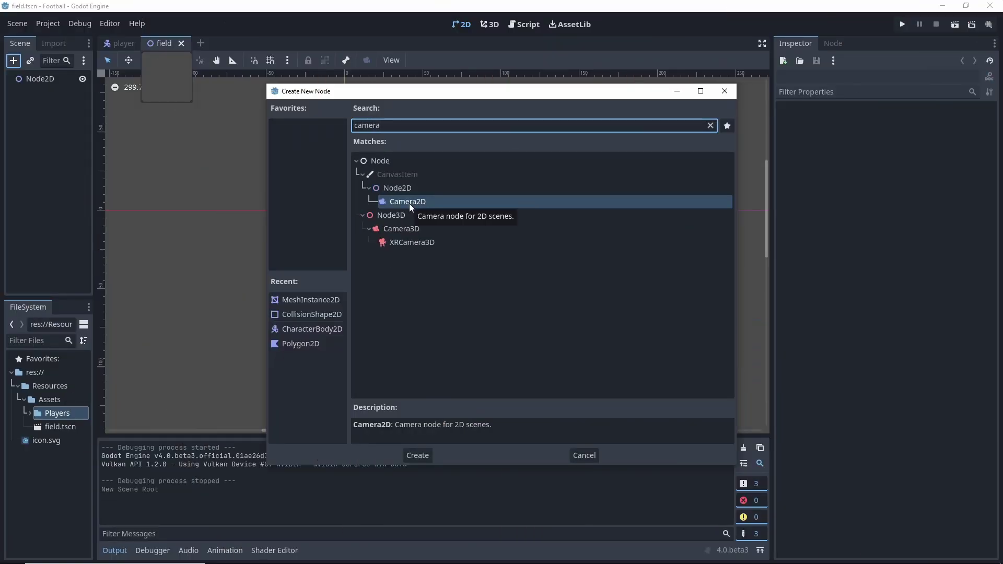
Add a Camera2D and drop a player.tscn instance from the Players folder into the field scene.
double_click(409, 203)
scroll(439, 234, "down", 4)
scroll(189, 225, "left", 2, "shift")
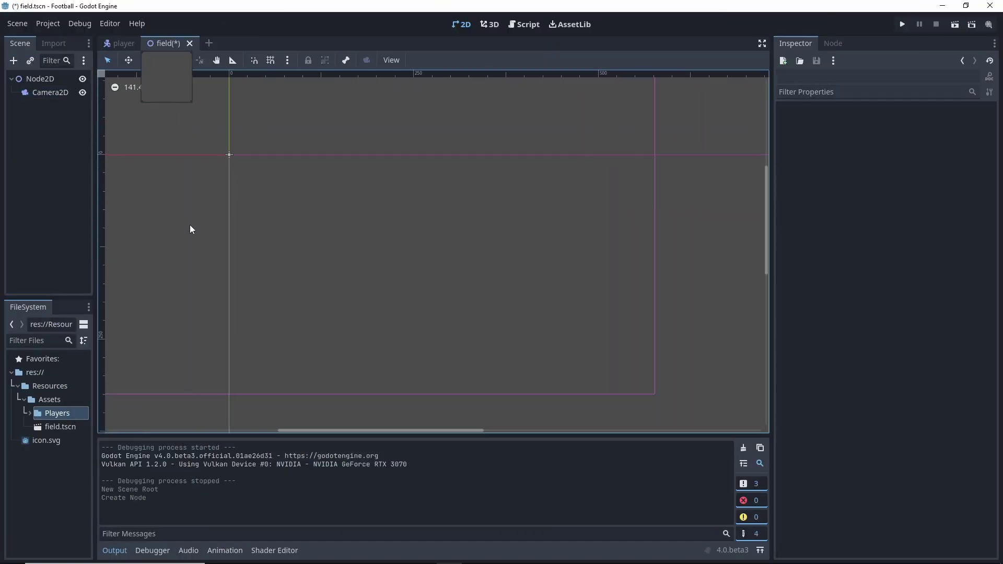
left_click(29, 413)
left_click_drag(66, 427, 45, 83)
Rename the player node and move it away from the origin into the field.
right_click(46, 106)
left_click(92, 220)
key("Return")
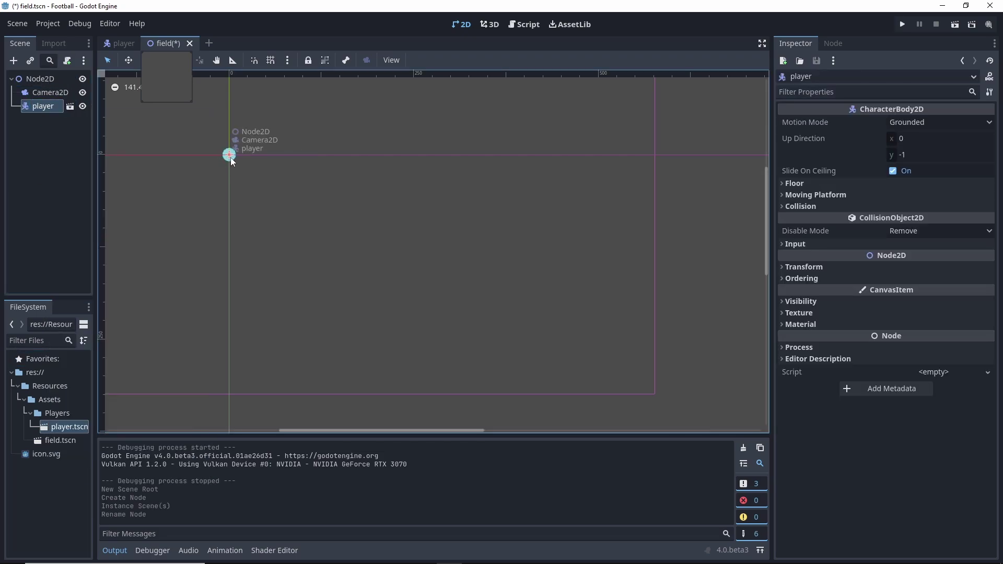
left_click_drag(228, 154, 433, 290)
Define the movement input actions in Project Settings and test moving the player in-game.
left_click(48, 23)
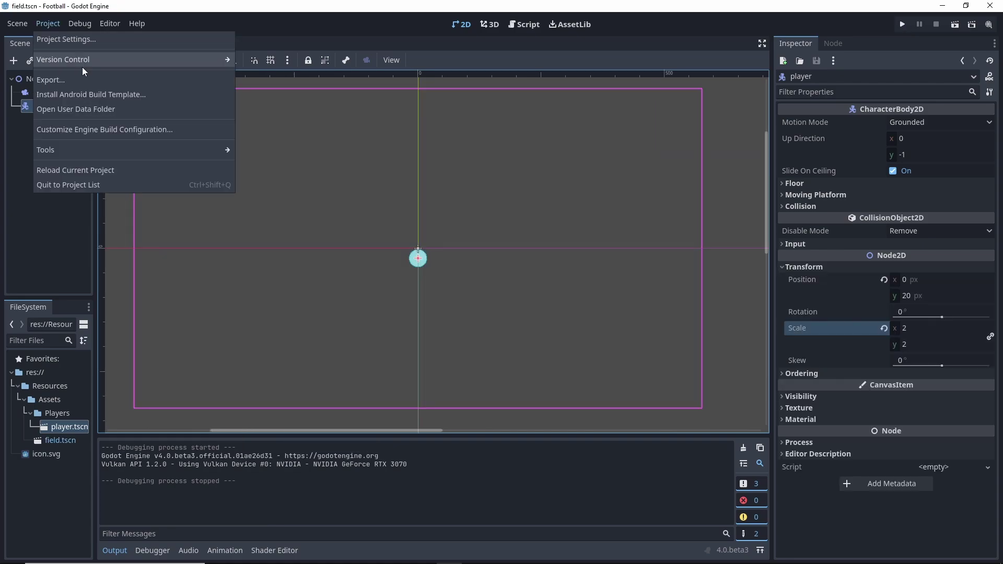
left_click(52, 38)
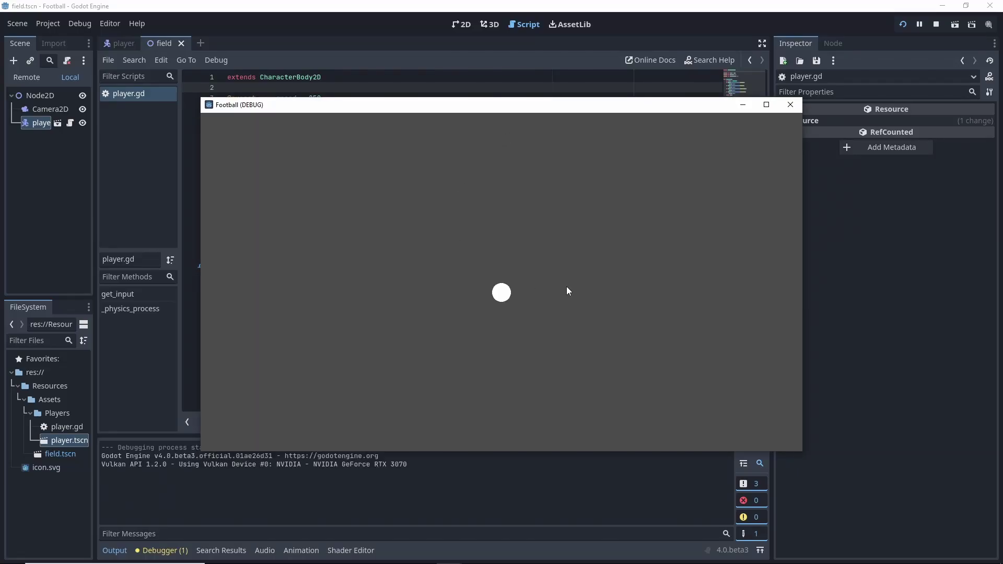
key("Up")
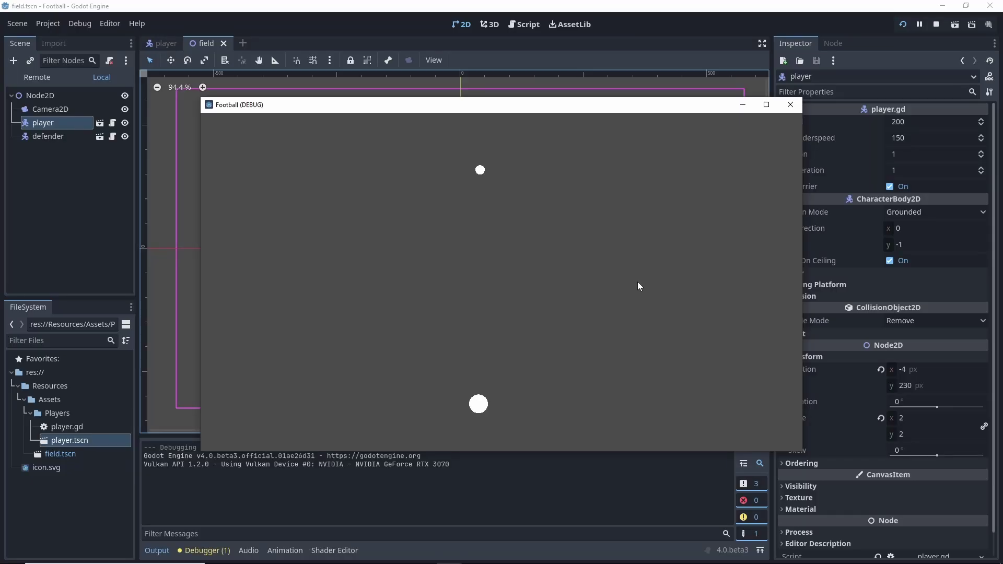
Stop the running game and select the defender node.
left_click(785, 109)
left_click(57, 120)
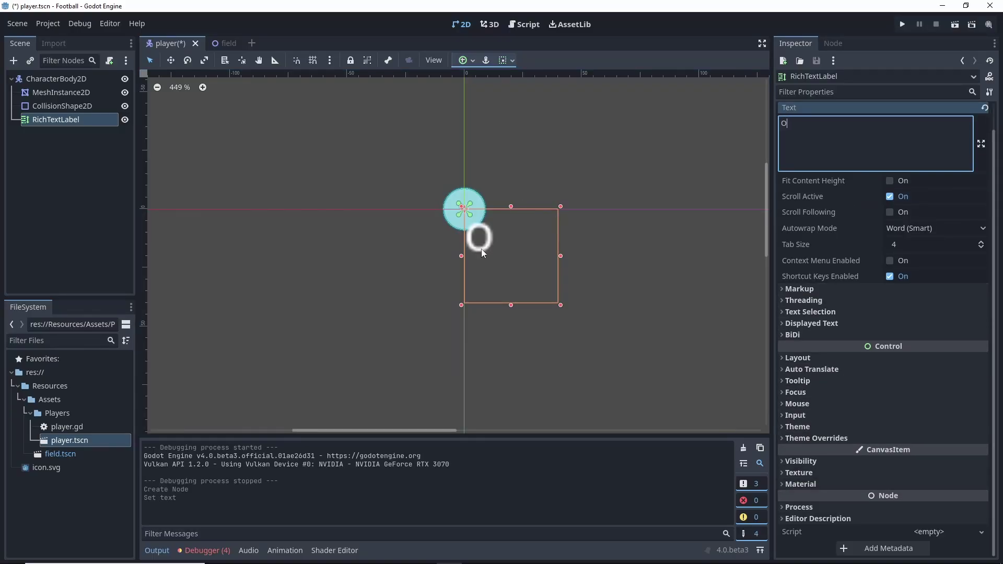
Replace the label's O text with 21 and select the second defender in the field.
left_click(811, 323)
left_click(811, 323)
left_click(798, 358)
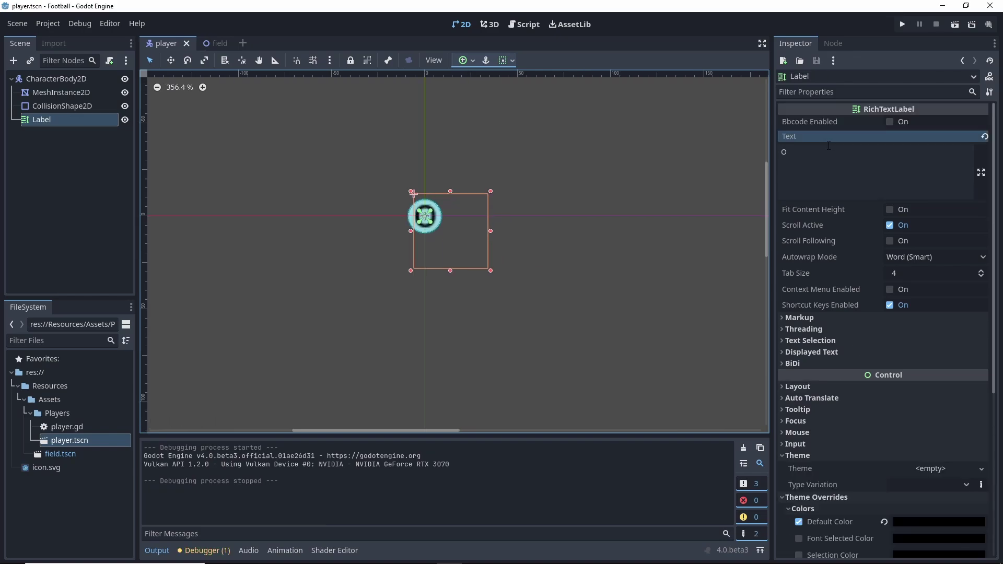
double_click(792, 153)
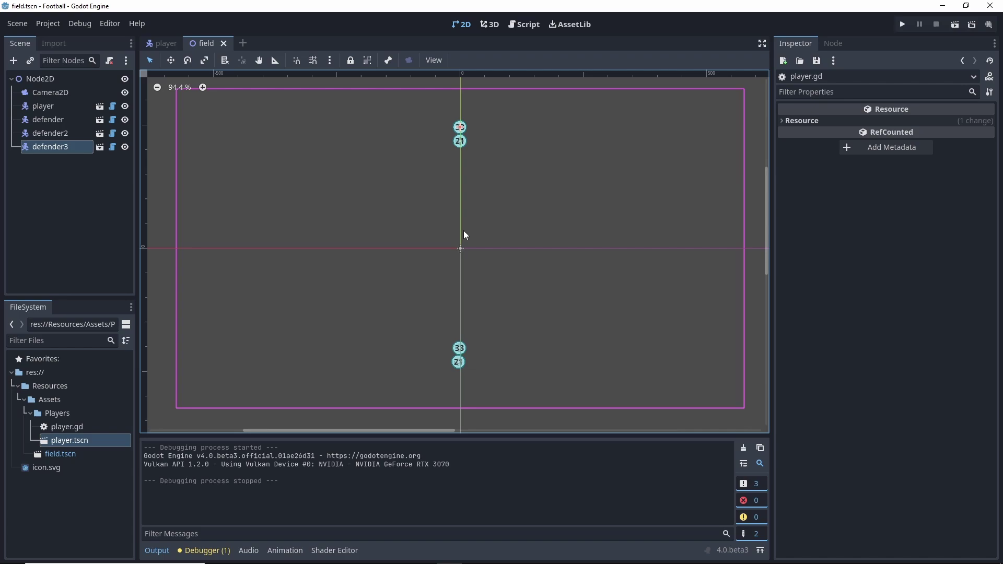
left_click(460, 348)
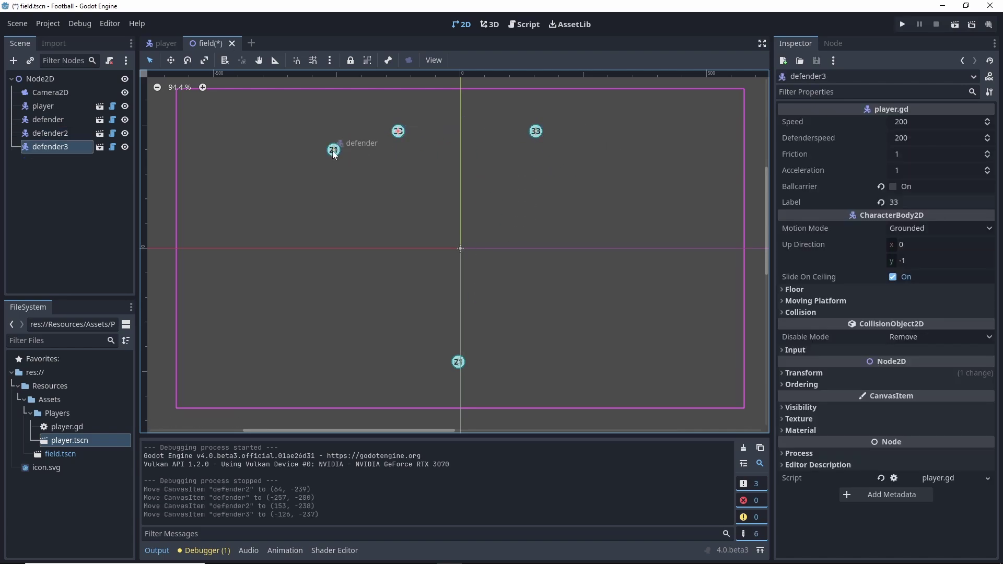
Move a defender onto the centre line, then run the game and steer player 21 up-left.
left_click_drag(334, 152, 461, 201)
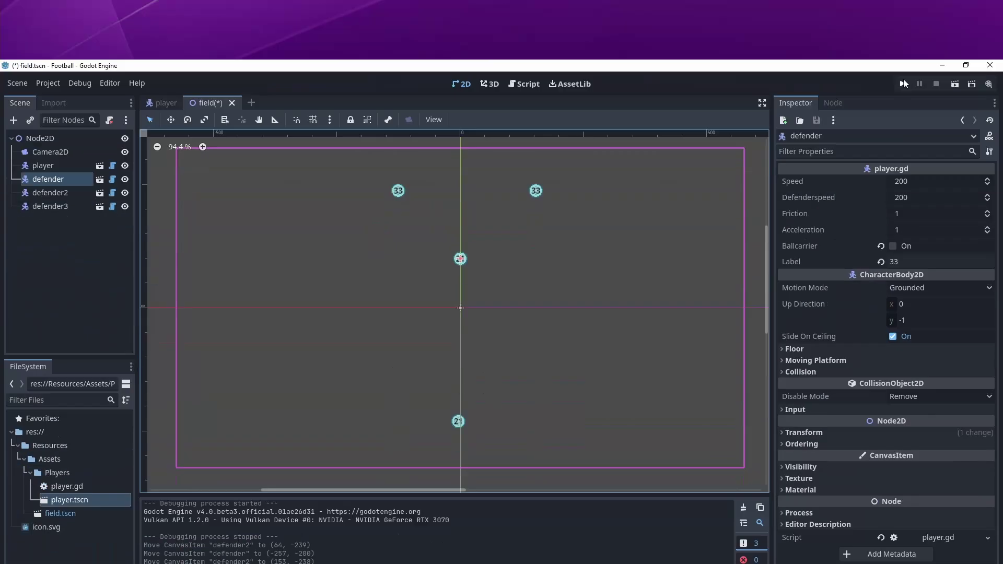
key("F5")
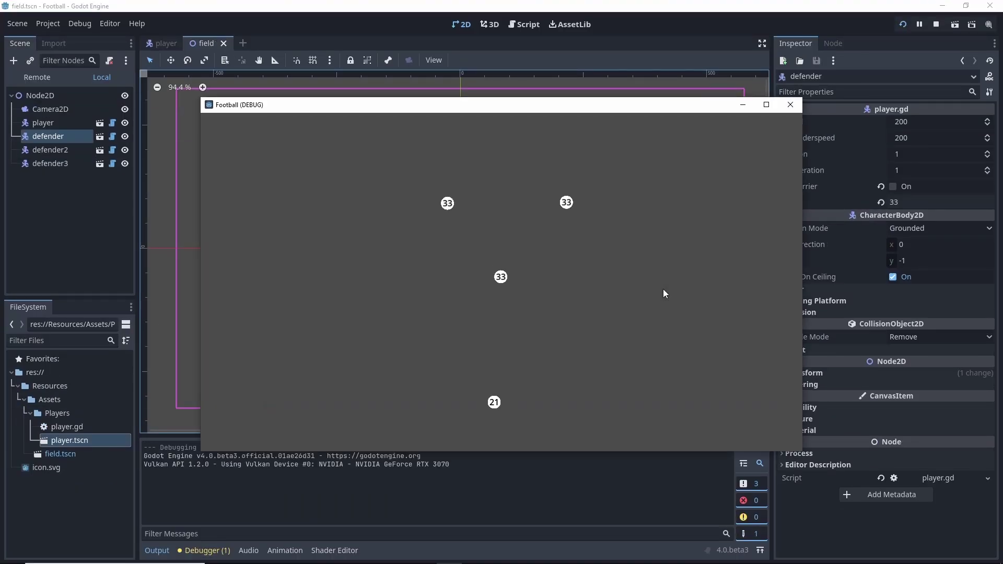
key("Up")
key("Left")
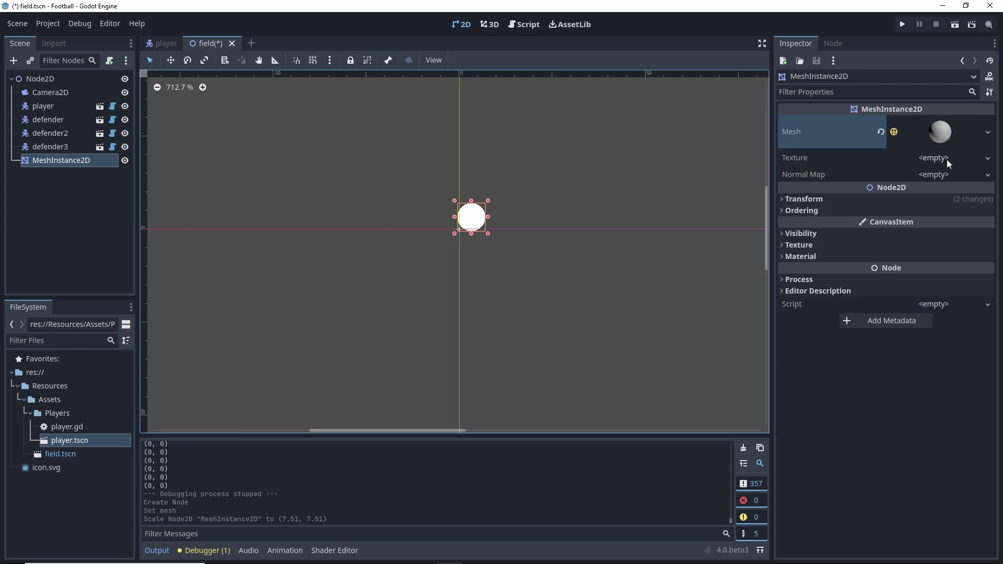
Give the new mesh a new texture.
left_click(947, 159)
left_click(904, 173)
left_click(988, 159)
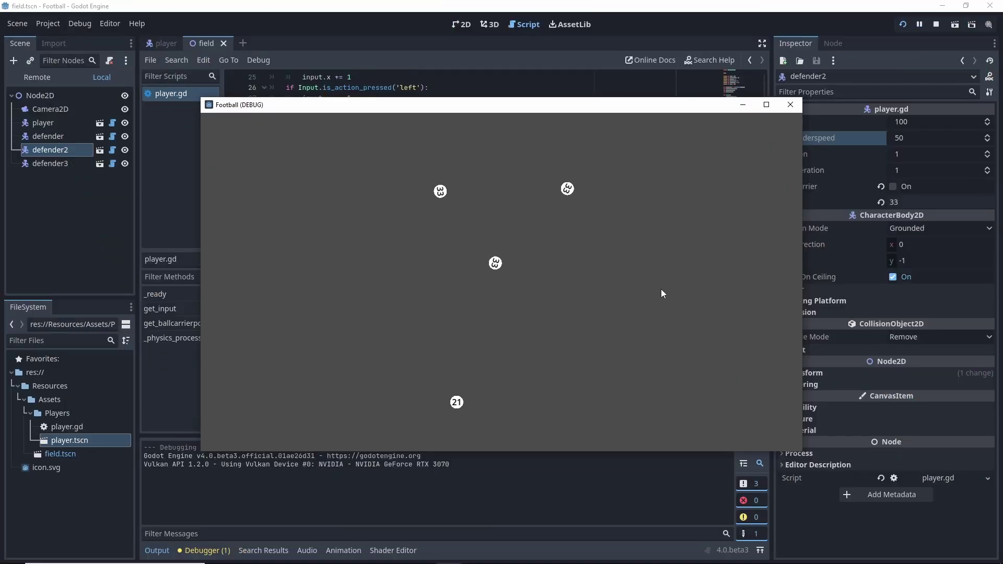
Steer player 21 right, up, left and down to evade the chasing defenders.
key("Right")
key("Up")
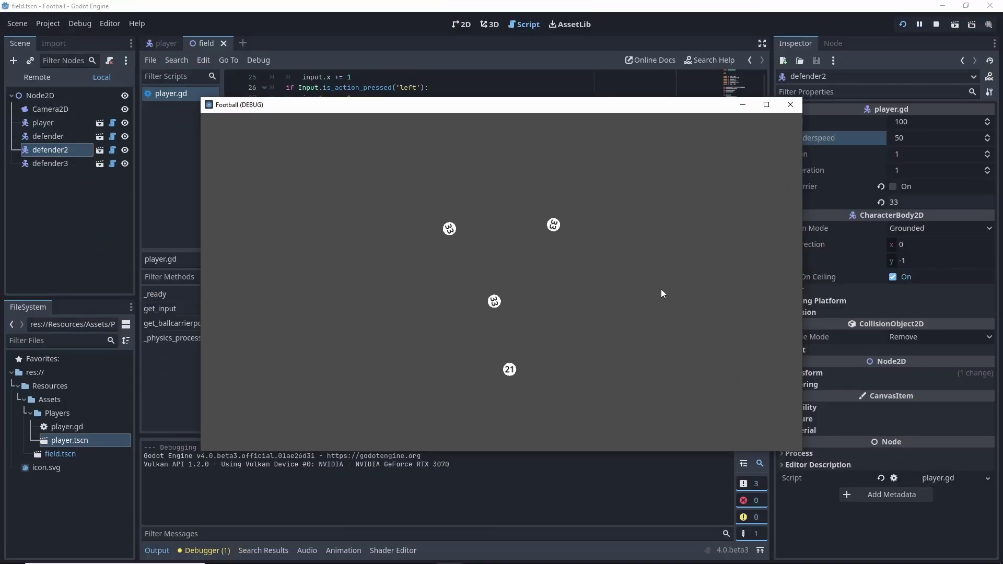
key("Left")
key("Down")
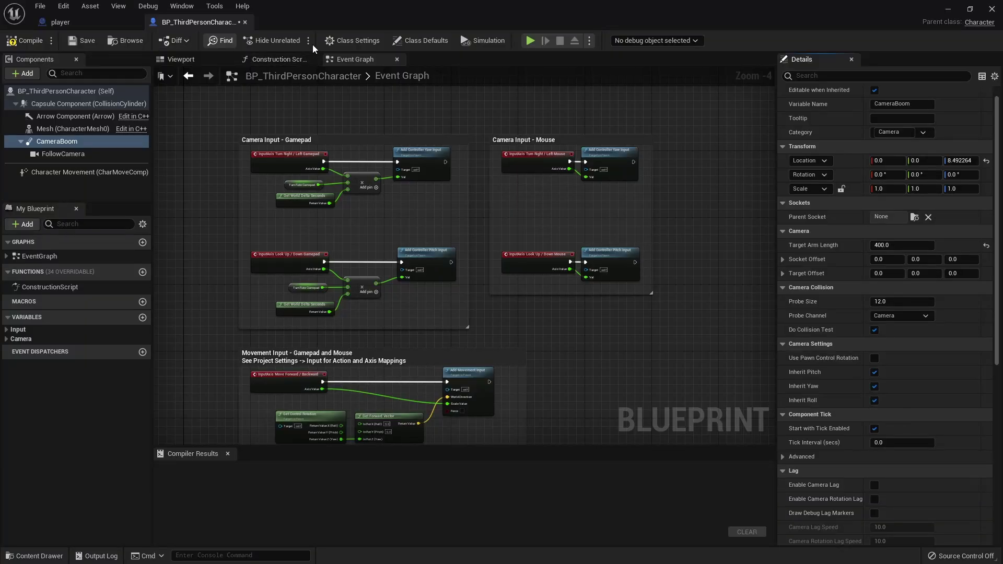
Play the level and walk the character around, then end the session.
left_click(532, 43)
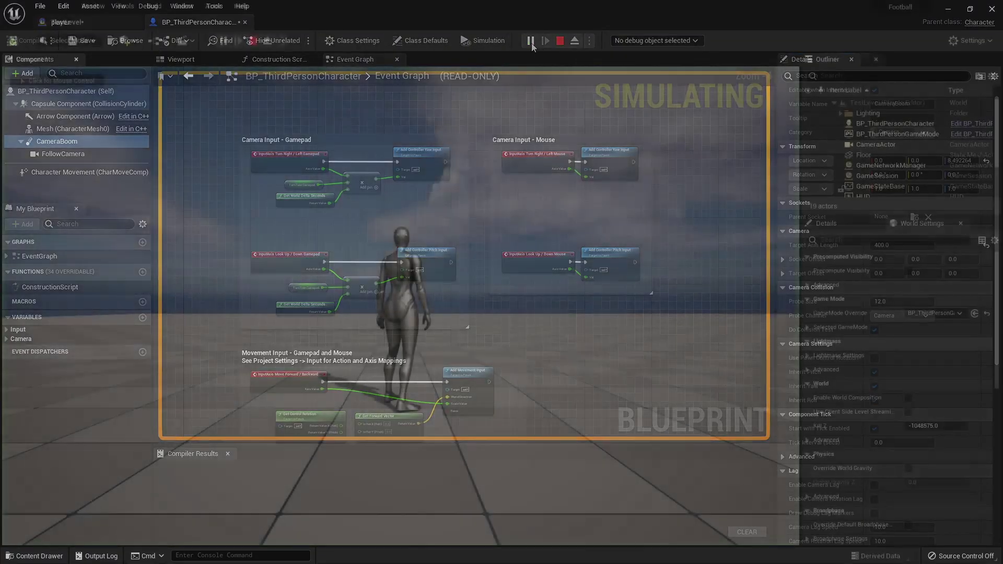
left_click(534, 301)
key("w")
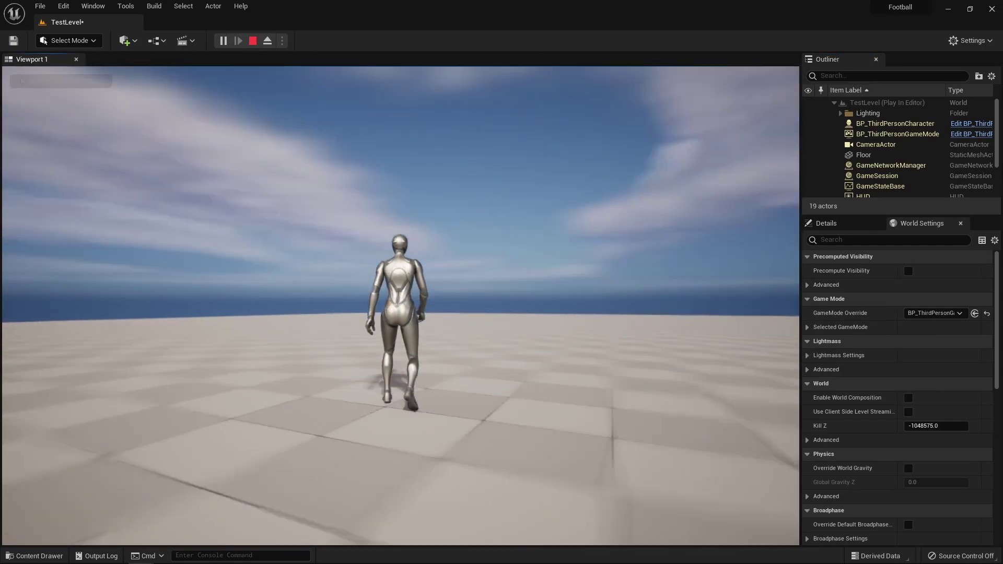
key("Escape")
Pitch the CameraBoom down to -10° with the rotate tool.
left_click(52, 142)
key("e")
left_click_drag(367, 206, 319, 214)
Play the level again to test the new camera angle, running the character forward.
left_click(531, 41)
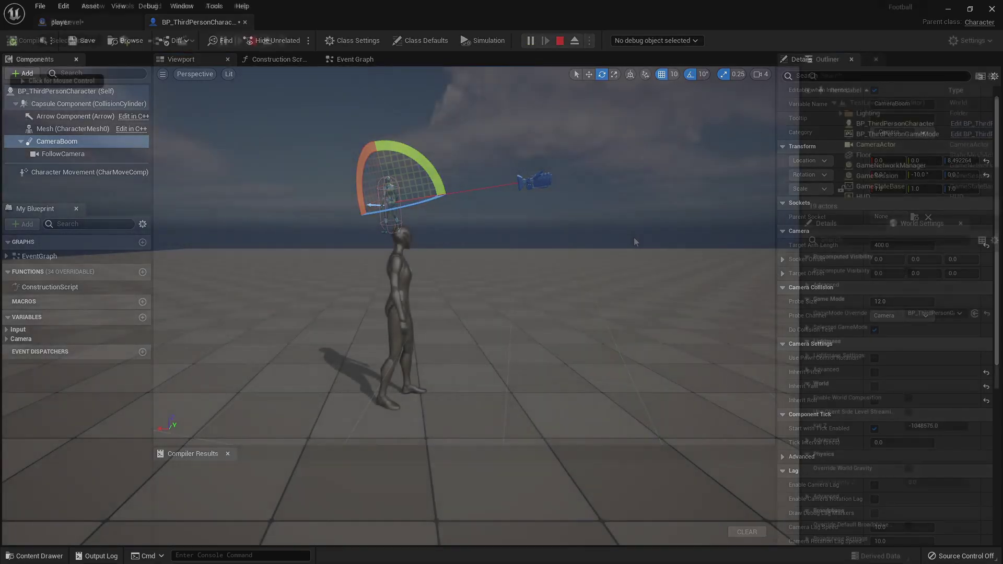
key("w")
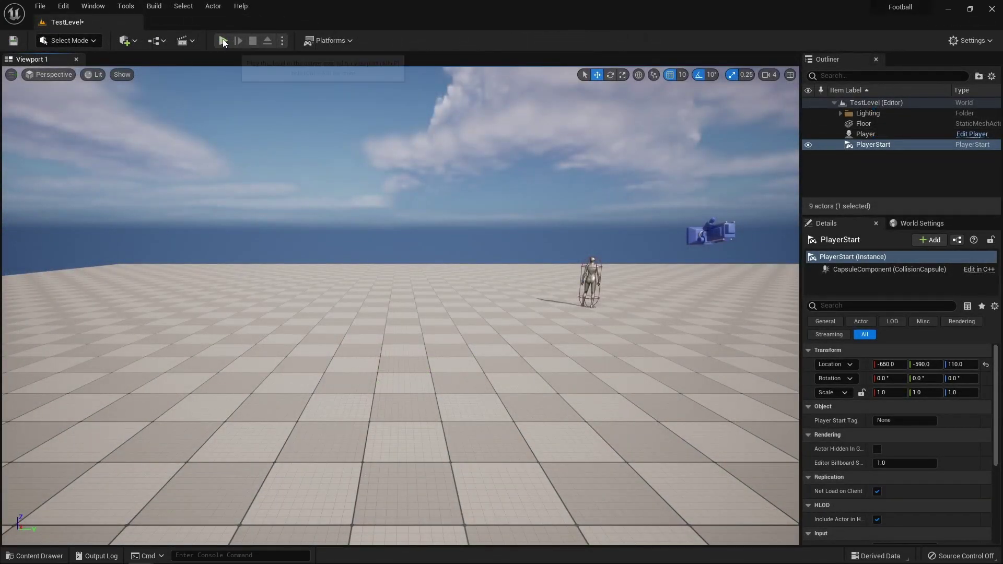
left_click(223, 42)
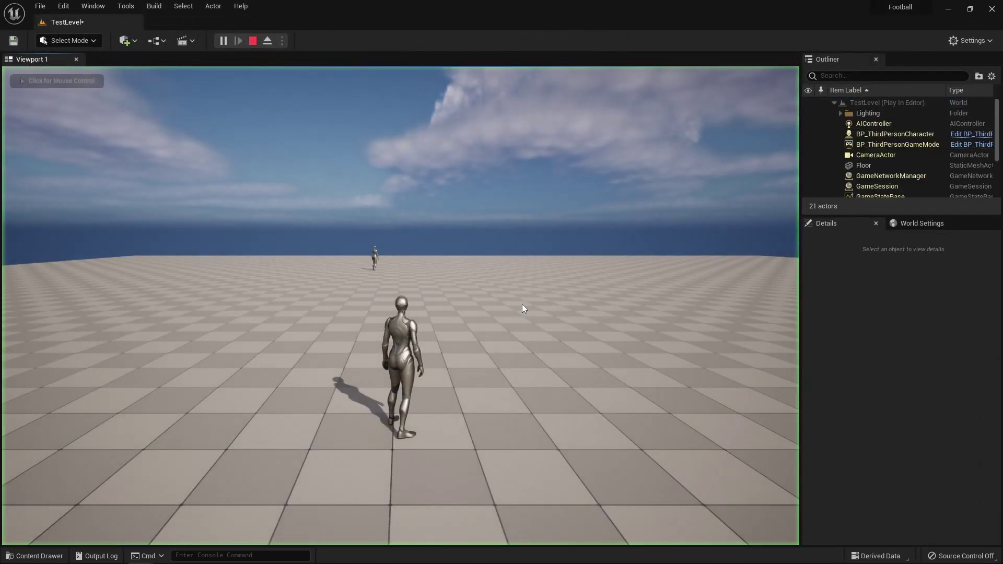
Play the level with the AI defender and sprint the player toward it.
key("w")
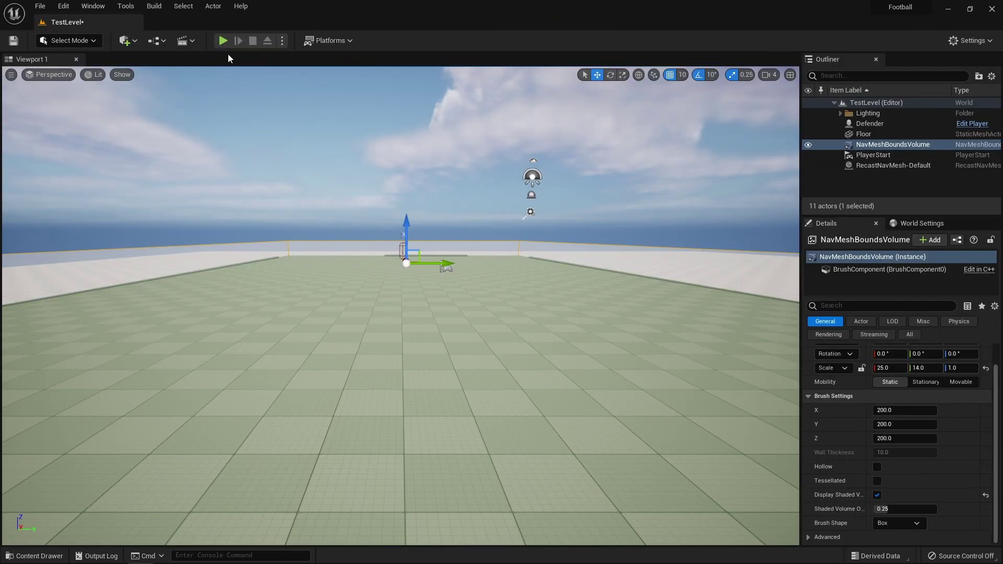
left_click(223, 41)
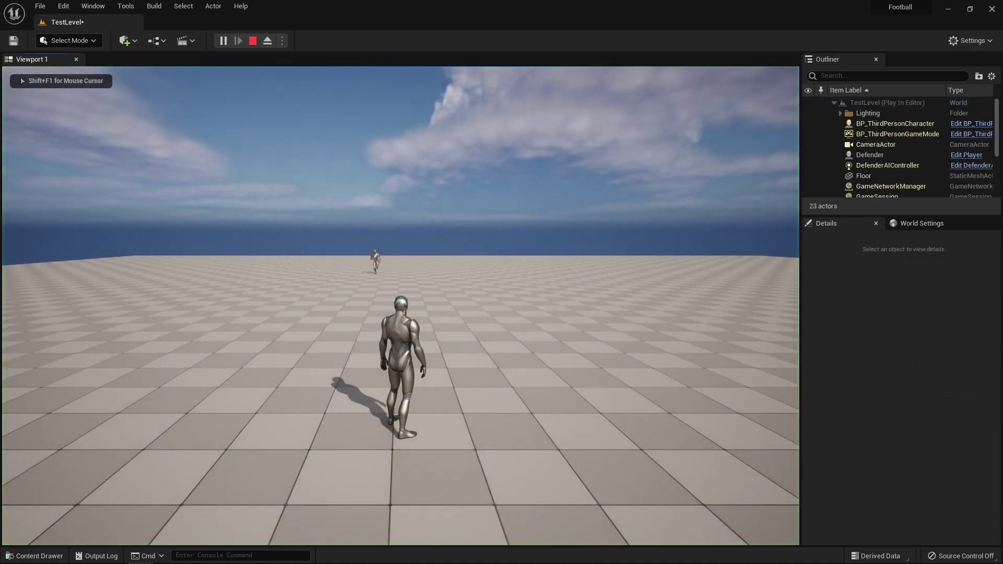
key("w")
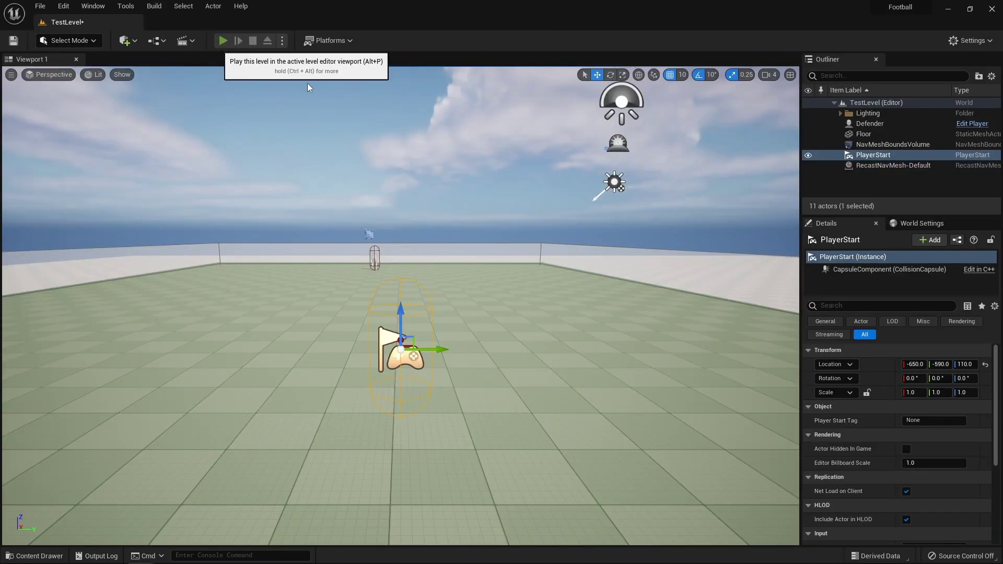
Place the sphere 200 units ahead of the character and rename it MovementPredictor.
left_click(224, 40)
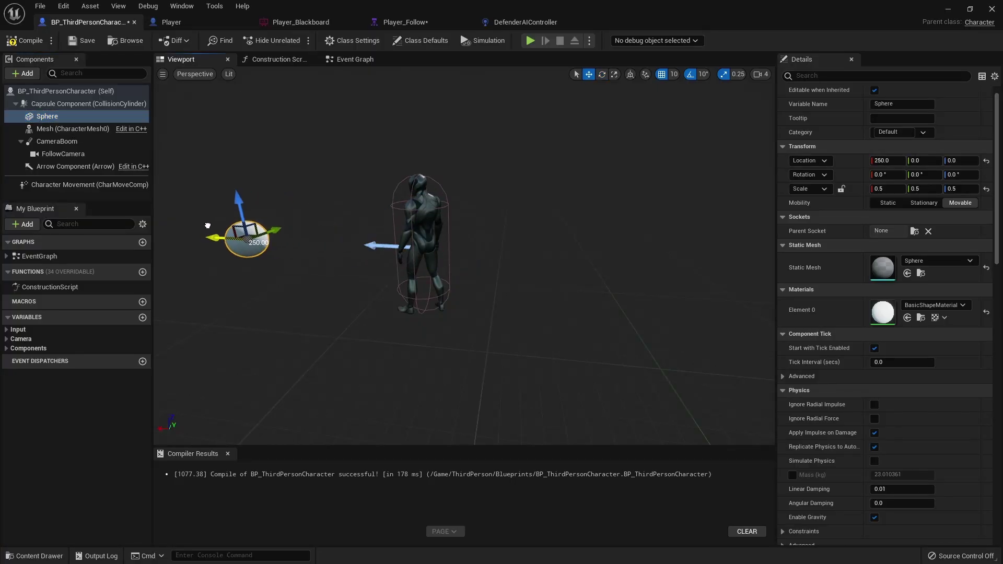
left_click_drag(218, 227, 246, 230)
key("F2")
type("MovementP")
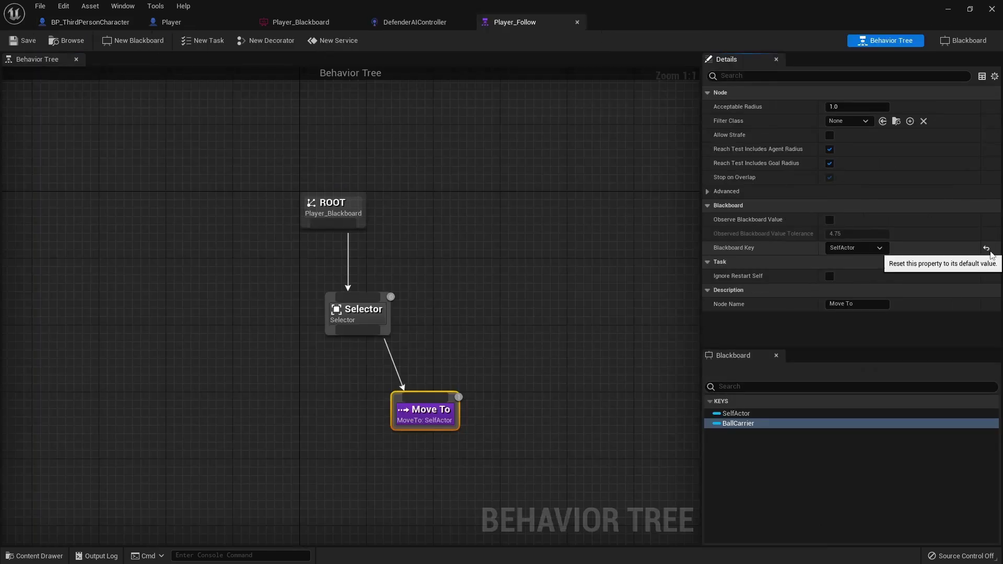
Set the Move To node's blackboard key to SelfActor.
left_click(991, 252)
left_click(859, 250)
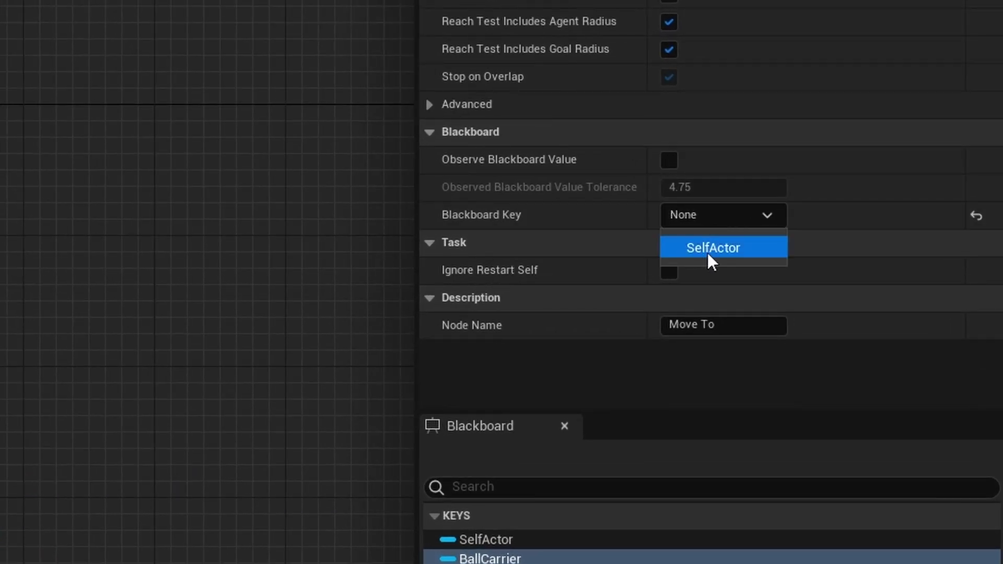
left_click(711, 249)
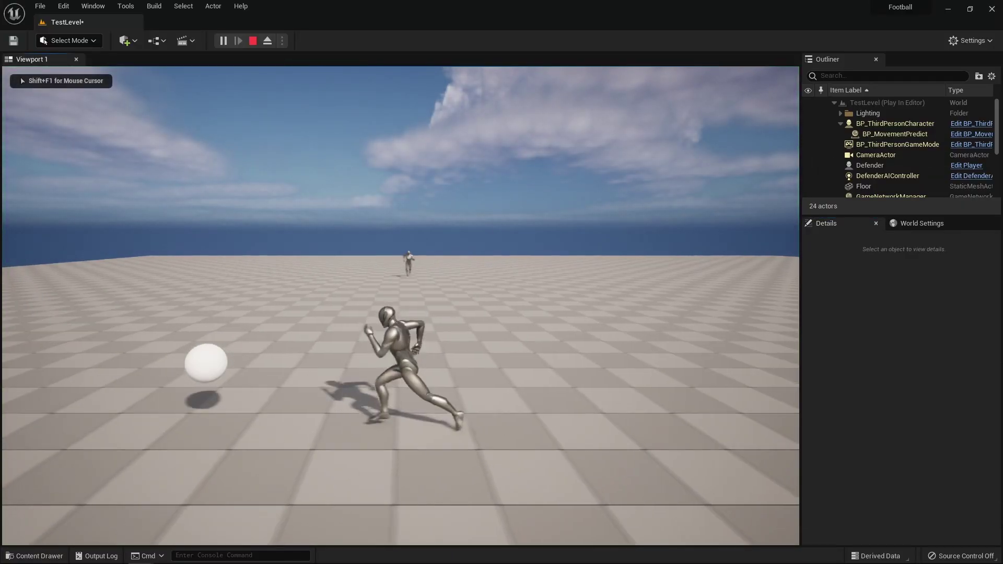
During play, show the Gameplay Debugger for the Defender with Perception info toggled on.
key("apostrophe")
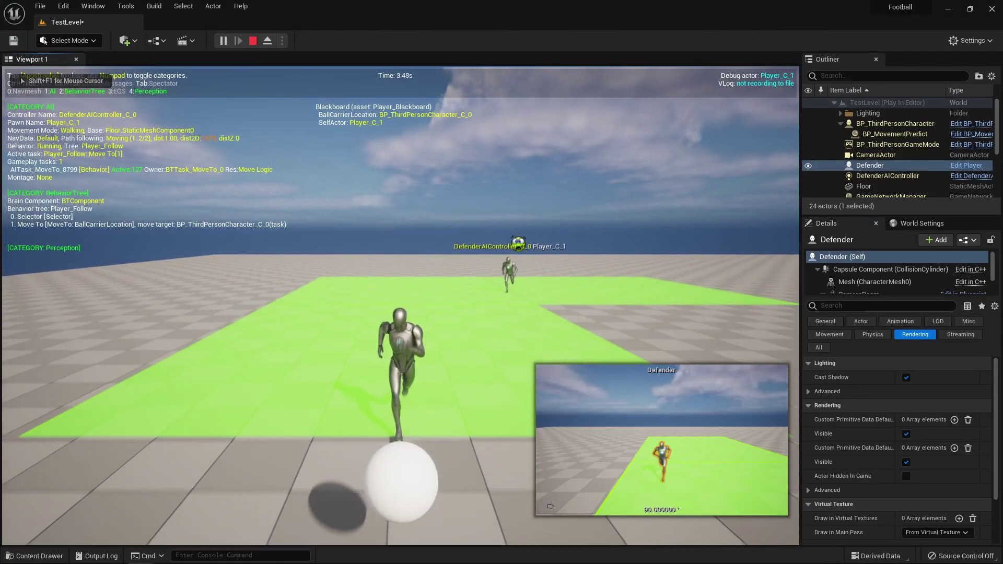
key("KP_4")
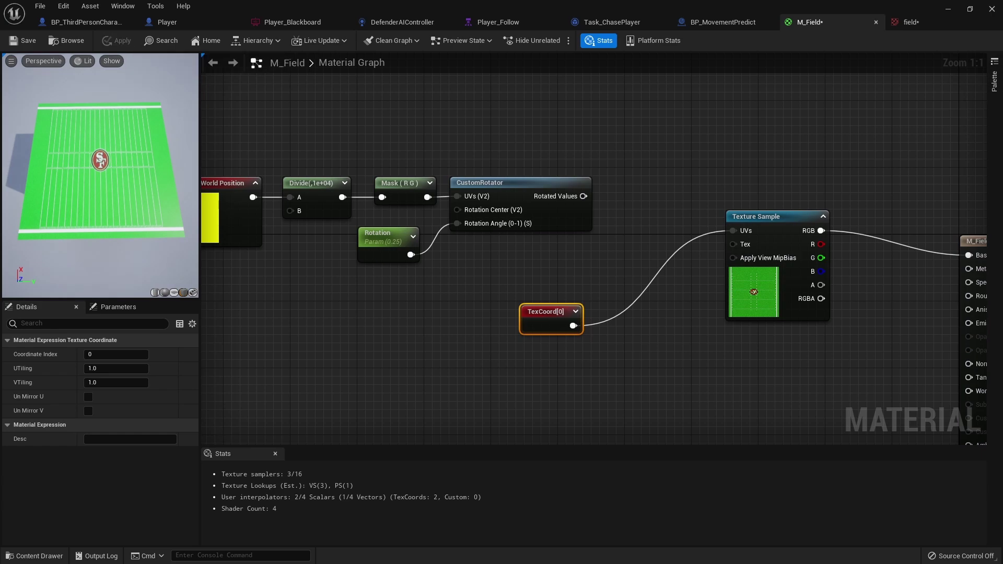
View the field texture, run up the field, then review Character Movement settings like 500 cm/s walk speed.
left_click(924, 22)
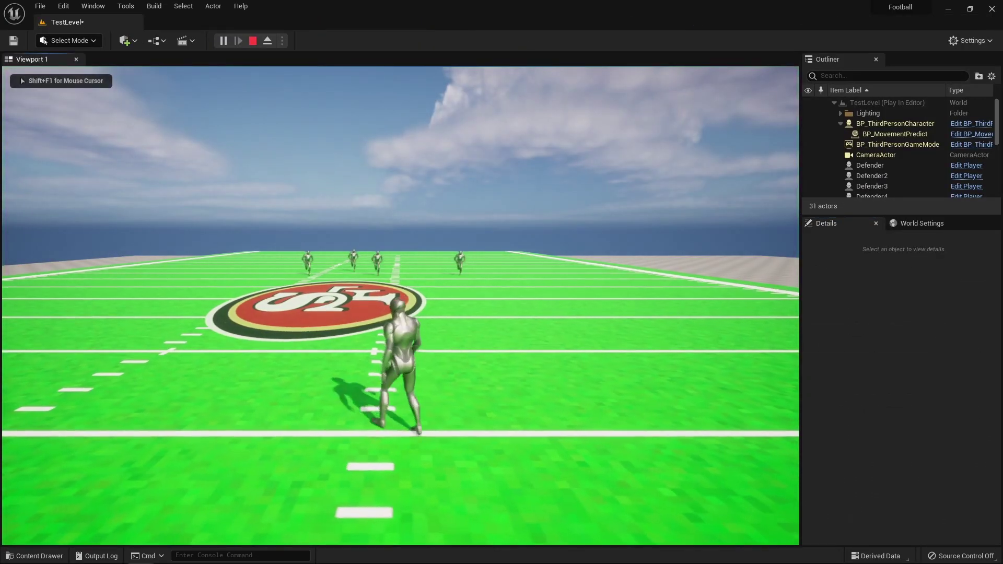
key("w")
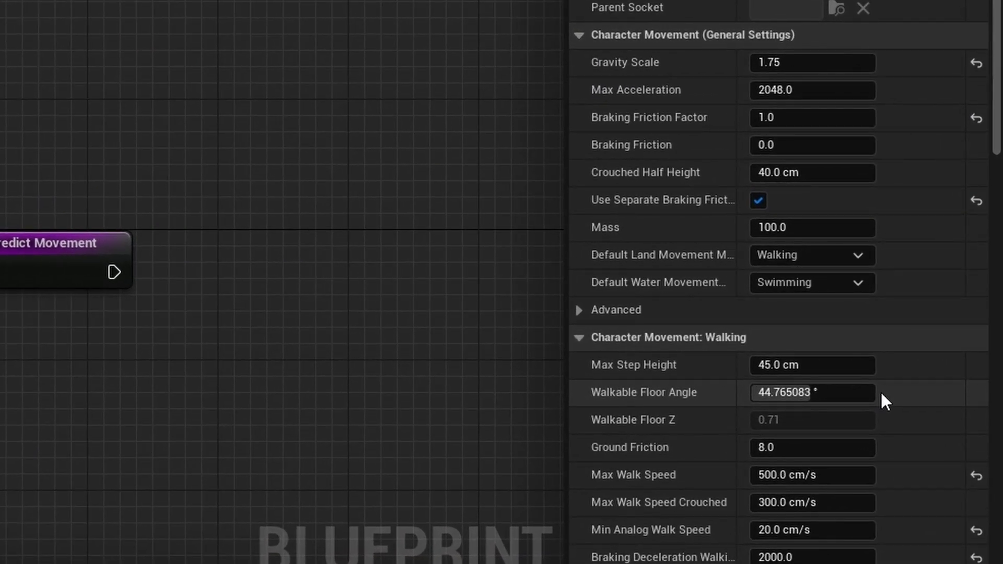
scroll(882, 397, "down", 5)
scroll(884, 400, "down", 15)
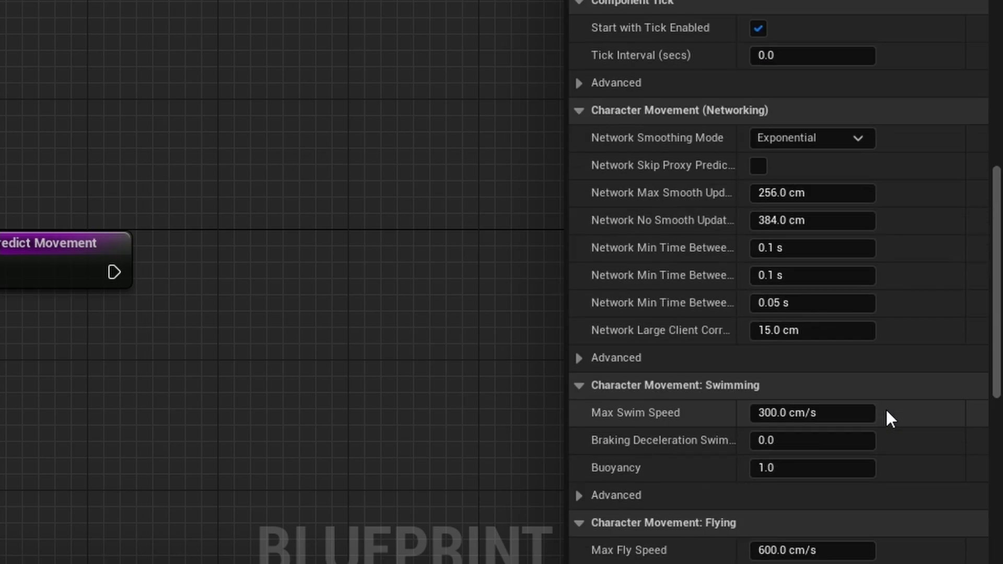
scroll(886, 411, "down", 8)
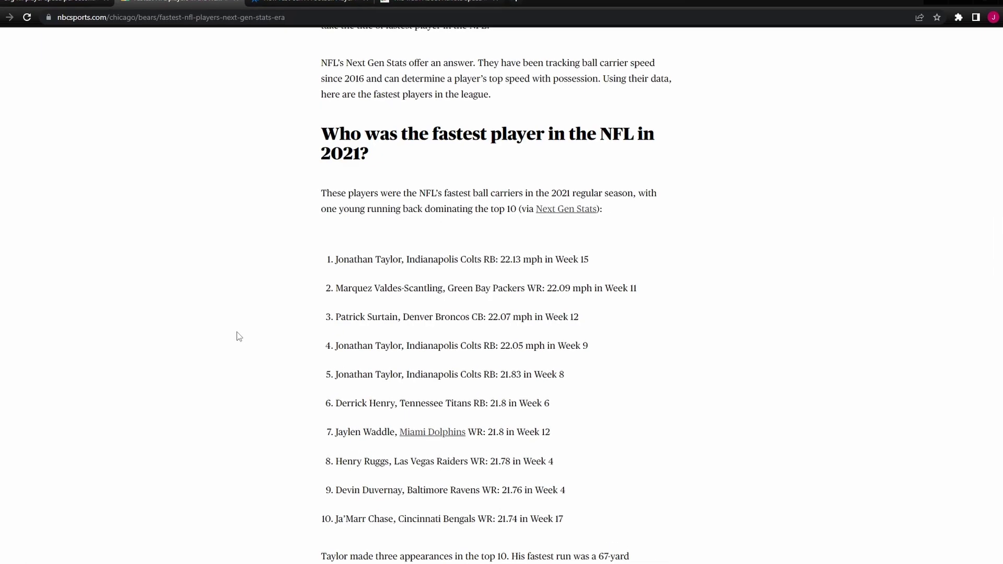